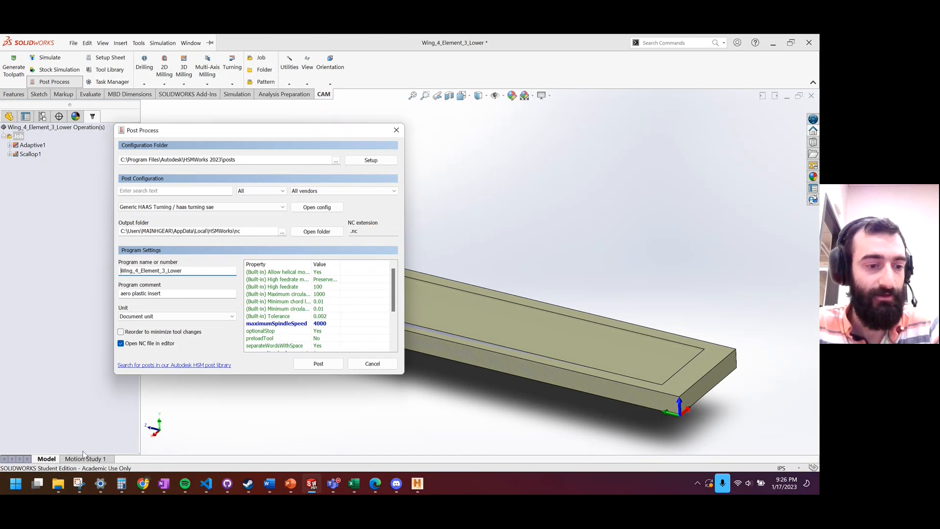
# - Switch to File Explorer and open the folder C:\Program Files\Autodesk\HSMWorks 2023\posts
pyautogui.click(58, 483)
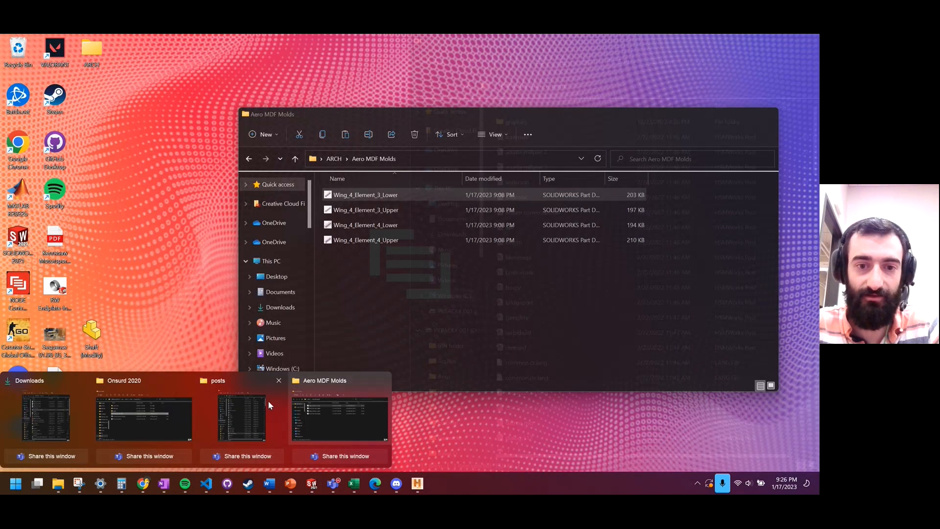
pyautogui.click(268, 400)
pyautogui.click(449, 296)
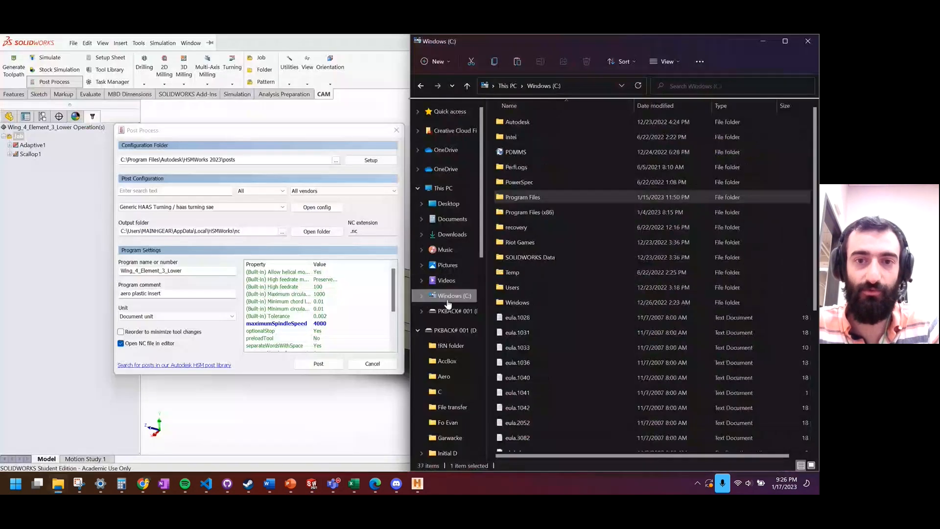
pyautogui.doubleClick(545, 198)
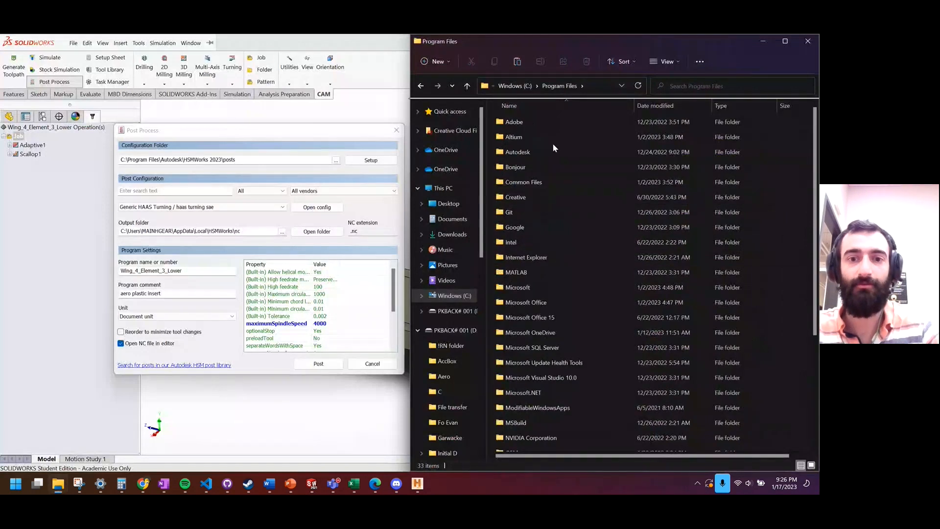
pyautogui.doubleClick(526, 152)
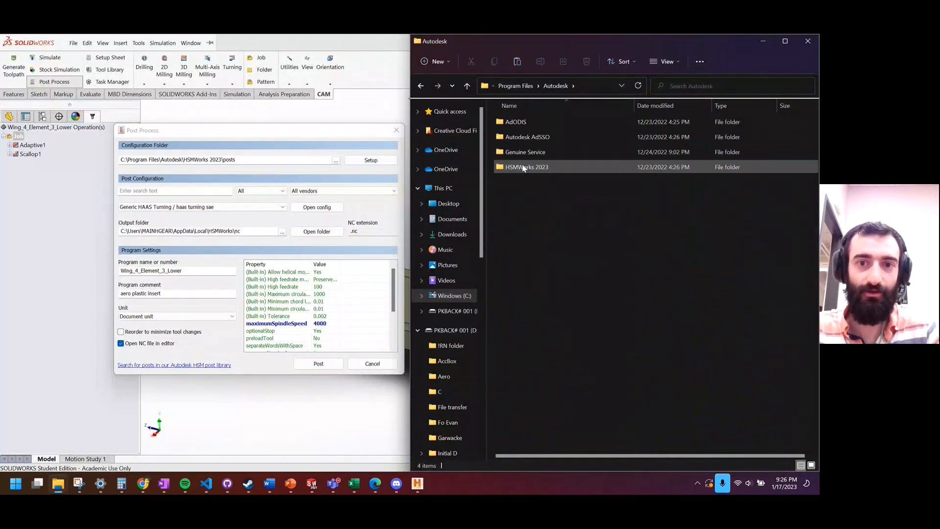
pyautogui.doubleClick(567, 168)
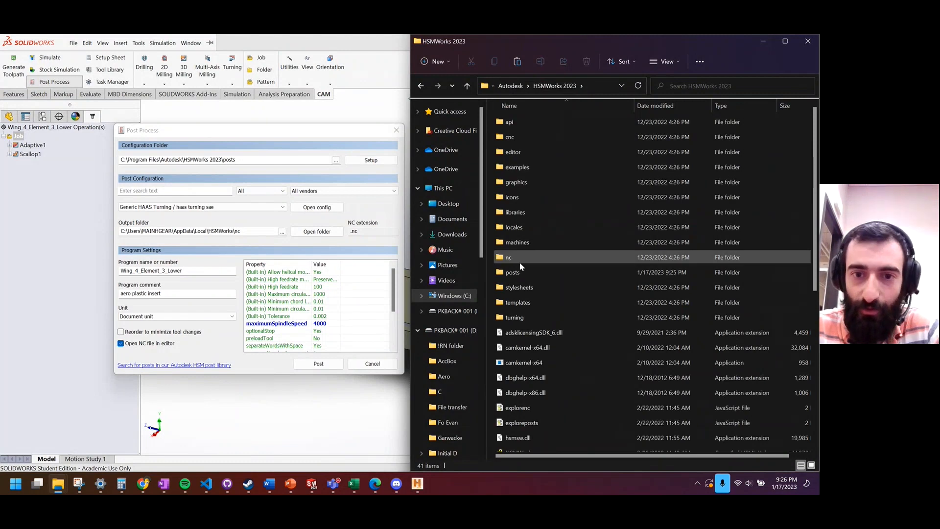
pyautogui.doubleClick(512, 273)
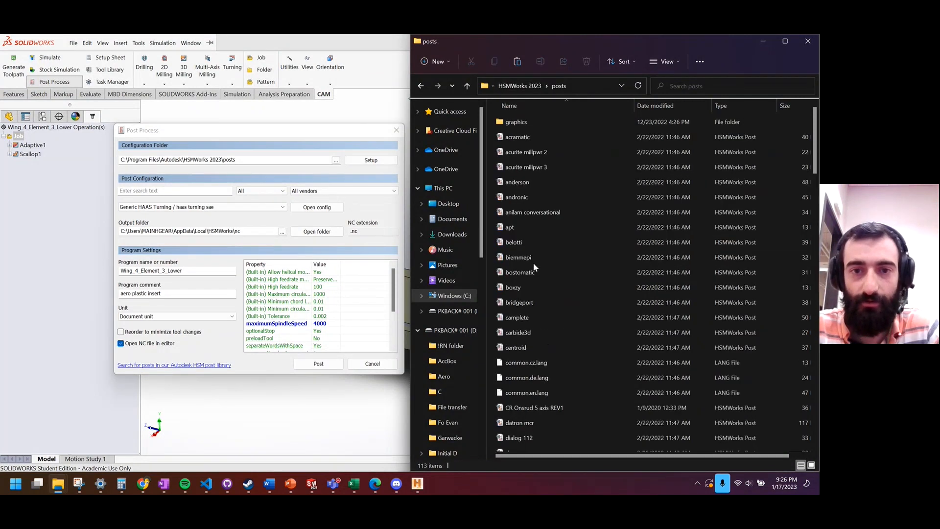
# - Paste the copied CR Onsrud 5 axis REV1 post into the posts folder, replacing the existing file with administrator permission
pyautogui.hotkey('ctrl', 'v')
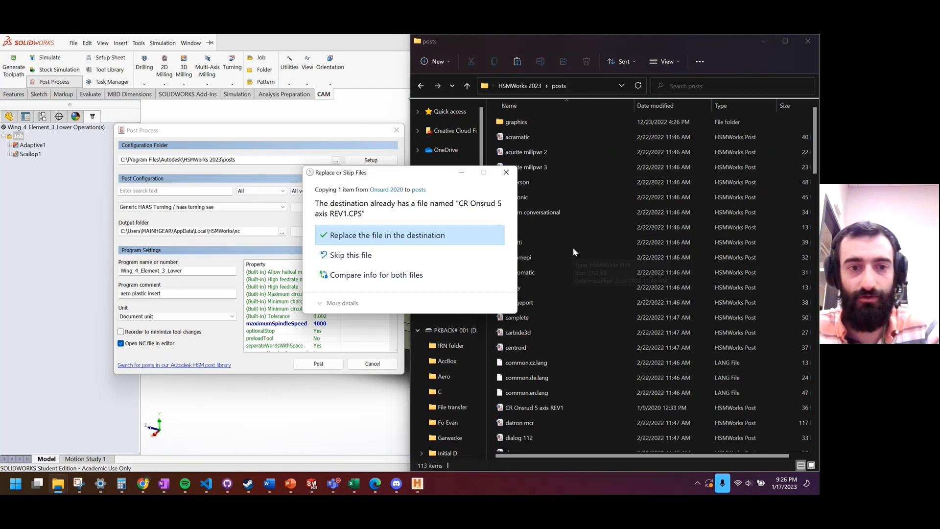
pyautogui.click(394, 239)
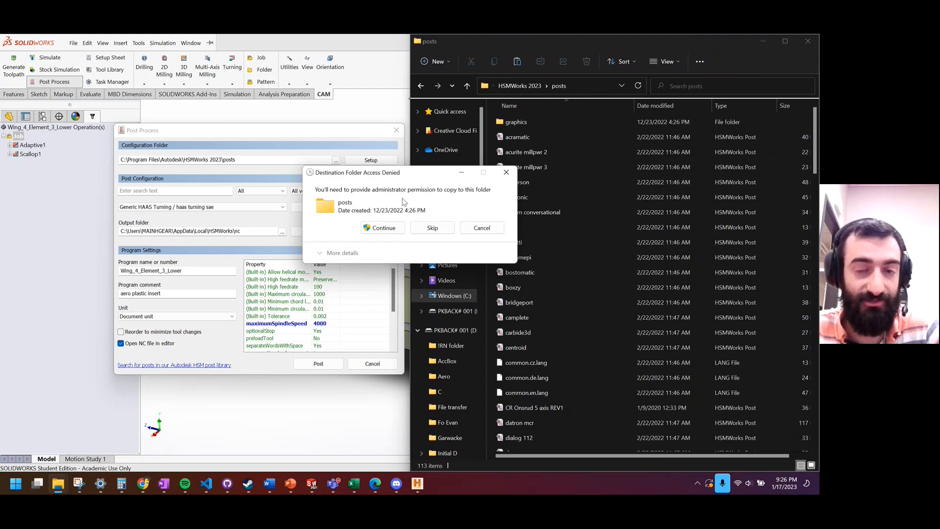
pyautogui.click(383, 226)
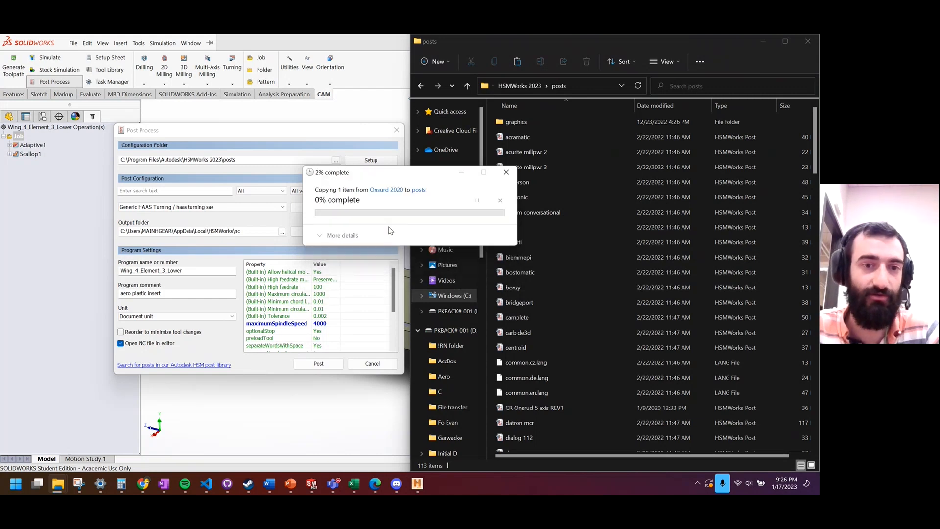
# - Reopen the Post Process dialog and choose the Onsrud 5X Router w/OSAI Control / CR Onsrud 5 axis REV1 post configuration
pyautogui.click(395, 131)
pyautogui.click(54, 82)
pyautogui.click(210, 207)
pyautogui.scroll(-10, 191, 342)
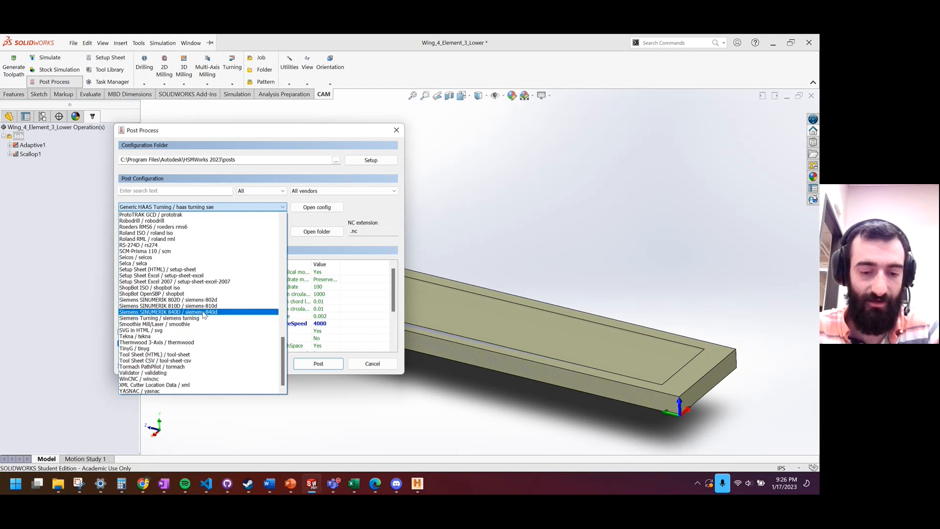
pyautogui.scroll(1, 204, 314)
pyautogui.press('o')
pyautogui.press('Down')
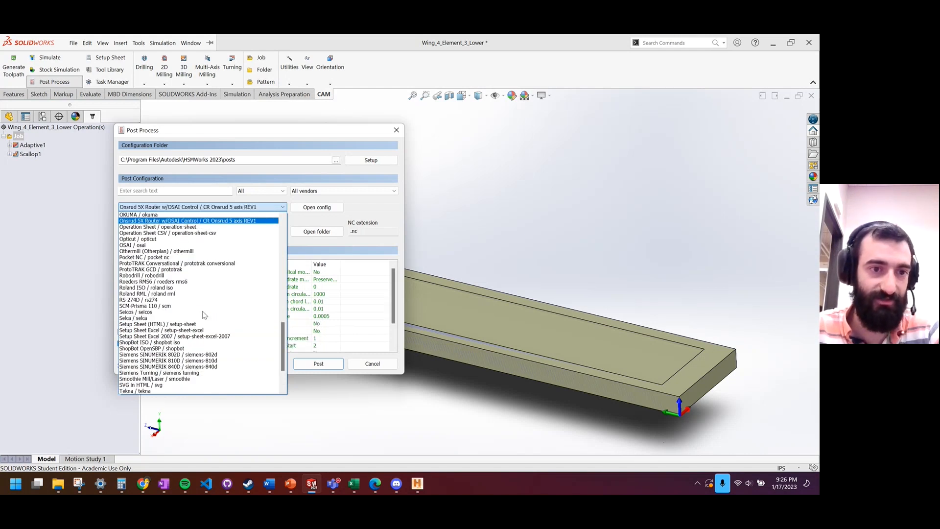
pyautogui.click(159, 220)
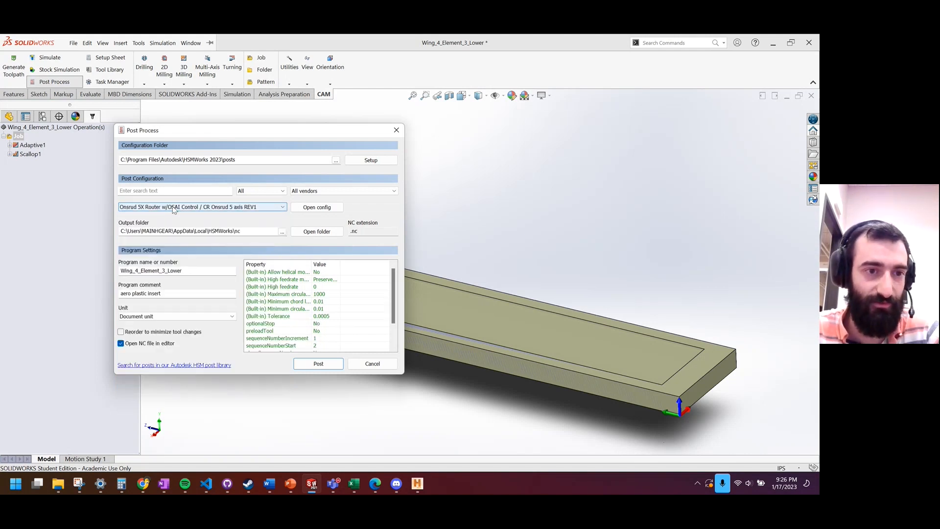
# - Set the program number to 3000 and the program comment to Wing4Ele3L
pyautogui.click(323, 294)
pyautogui.click(293, 295)
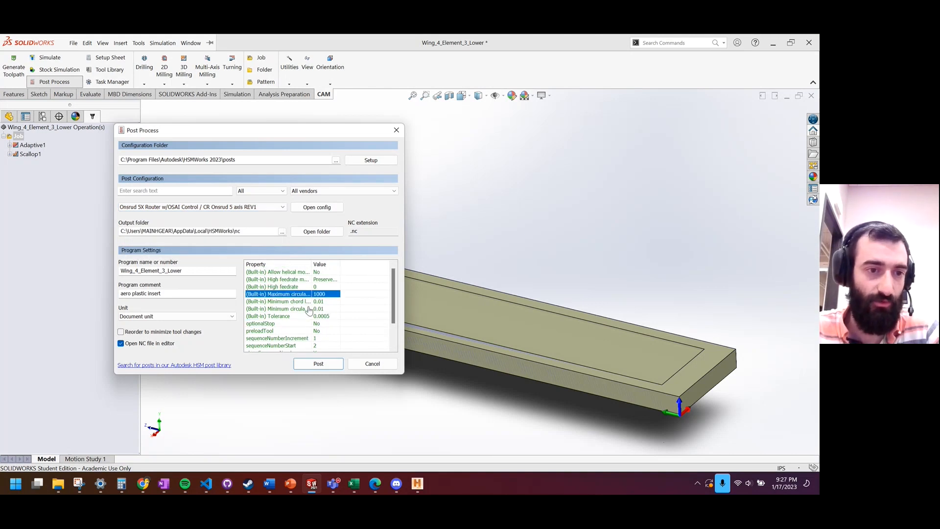
pyautogui.moveTo(202, 270); pyautogui.dragTo(102, 271)
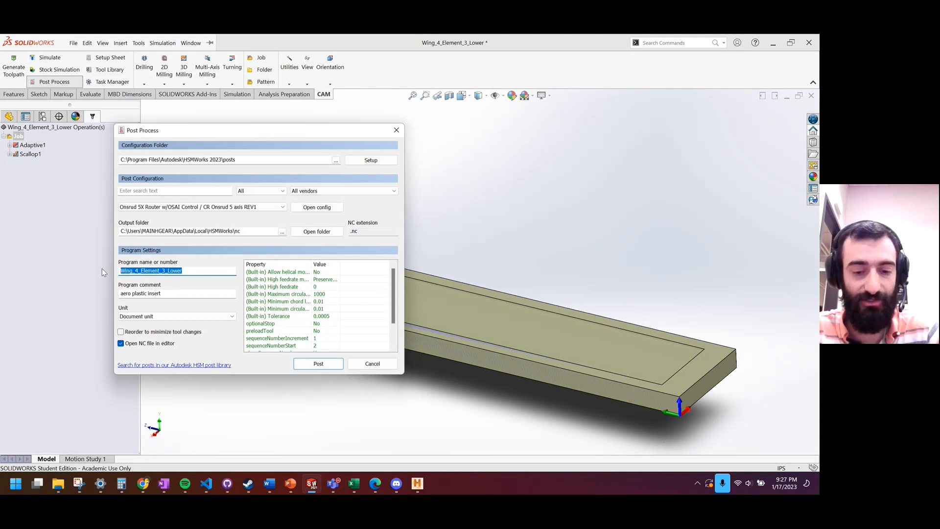
pyautogui.write('3000')
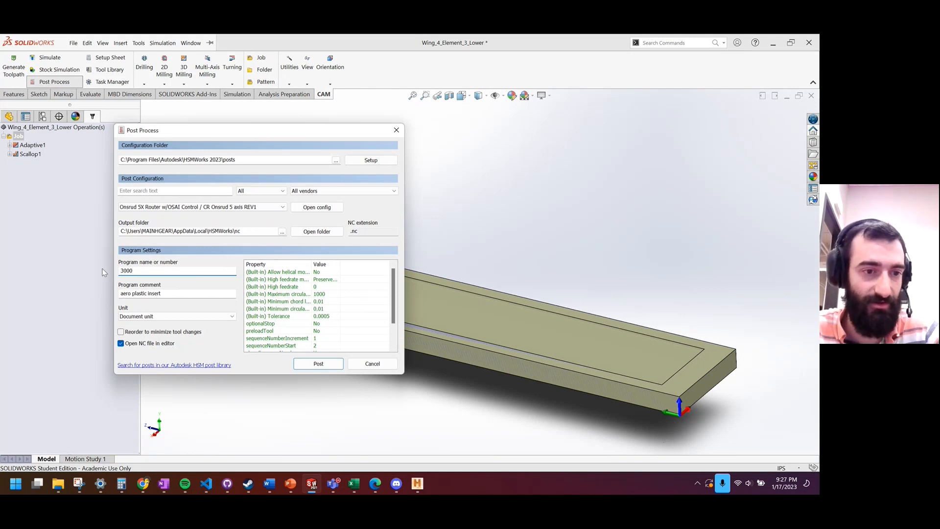
pyautogui.press('Tab')
pyautogui.write('W')
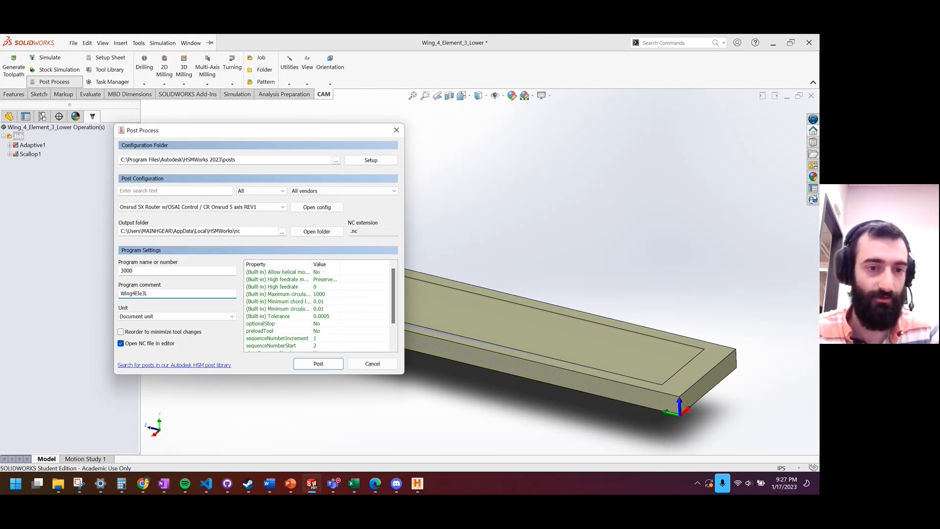
# - Post the toolpaths and save the NC file as 3000 on the Desktop
pyautogui.click(318, 364)
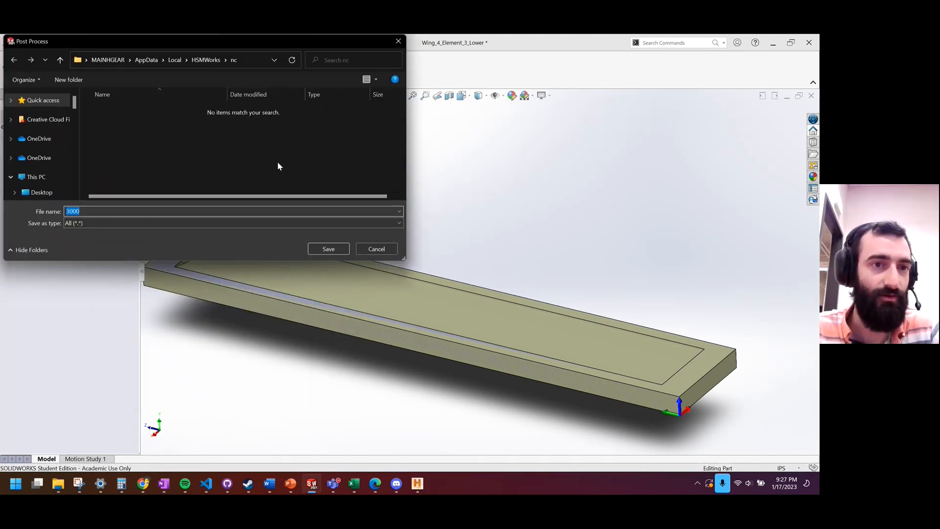
pyautogui.scroll(-1, 42, 162)
pyautogui.click(44, 175)
pyautogui.click(329, 248)
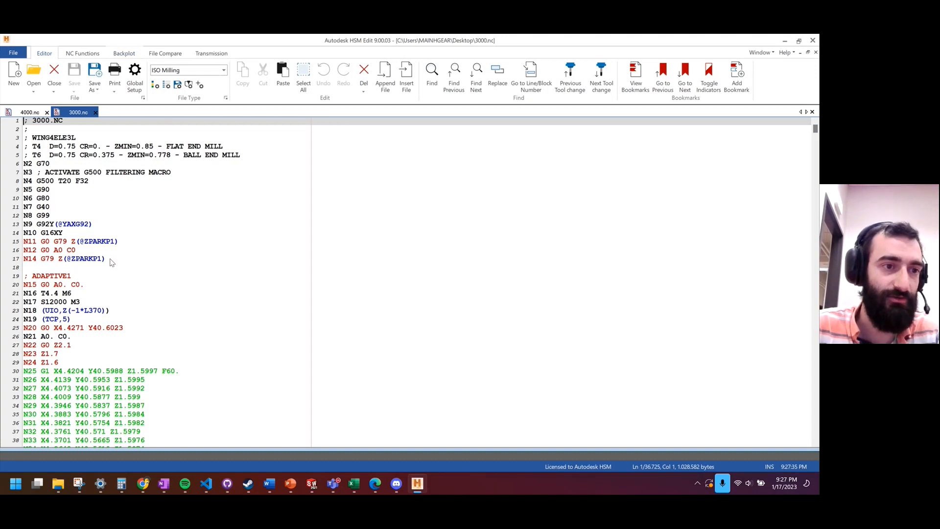
# - Check the replacement header code and command deletion notes on the Arch speed and feeds page in OneNote, and return to HSM Edit
pyautogui.click(163, 485)
pyautogui.scroll(-7, 105, 360)
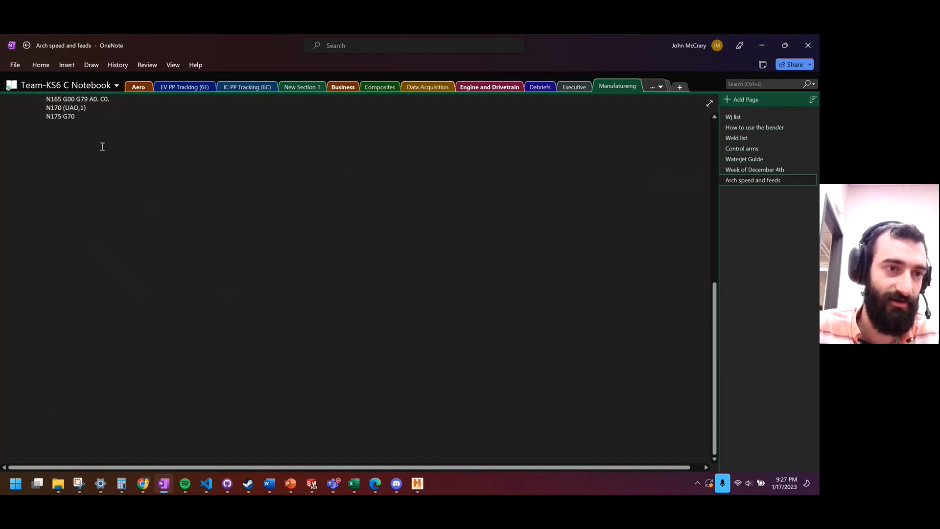
pyautogui.scroll(4, 119, 246)
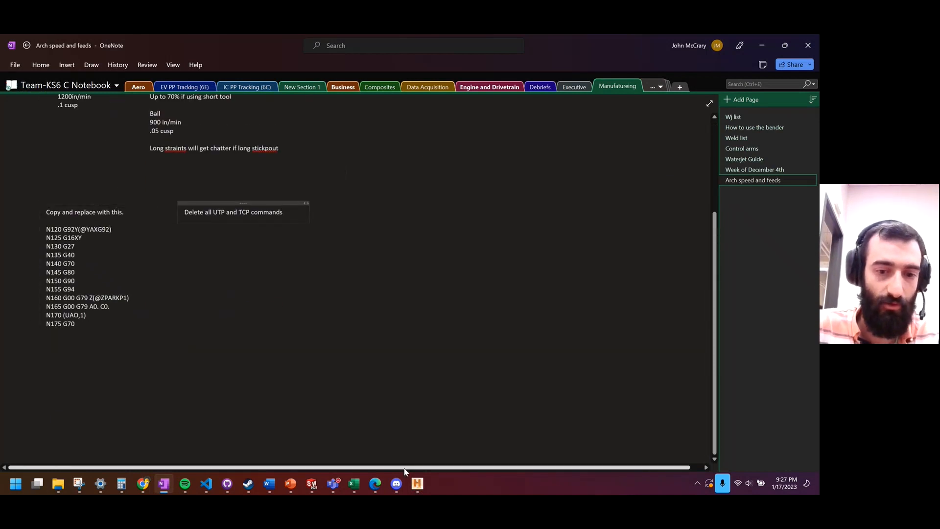
pyautogui.click(417, 484)
# - Open the 6body NC file from the Gcode folder inside Onsurd 2020
pyautogui.moveTo(58, 483)
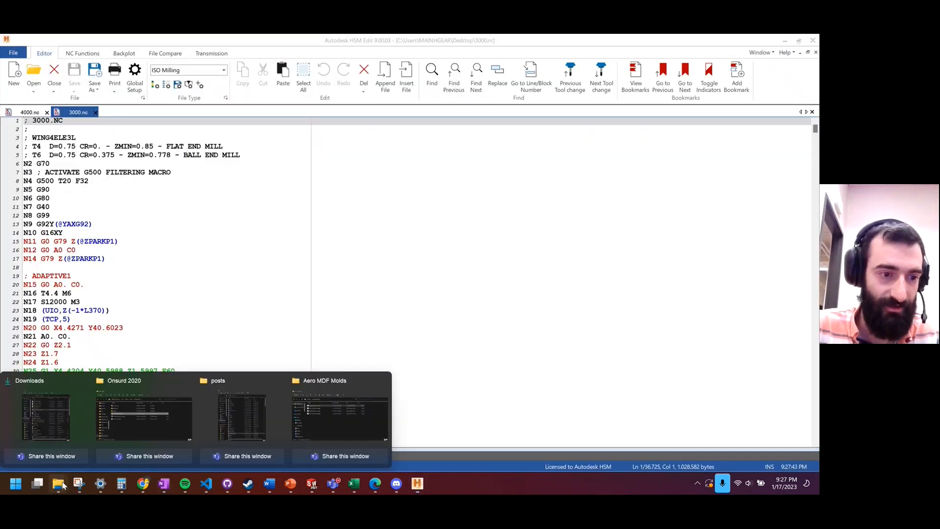
pyautogui.moveTo(267, 415)
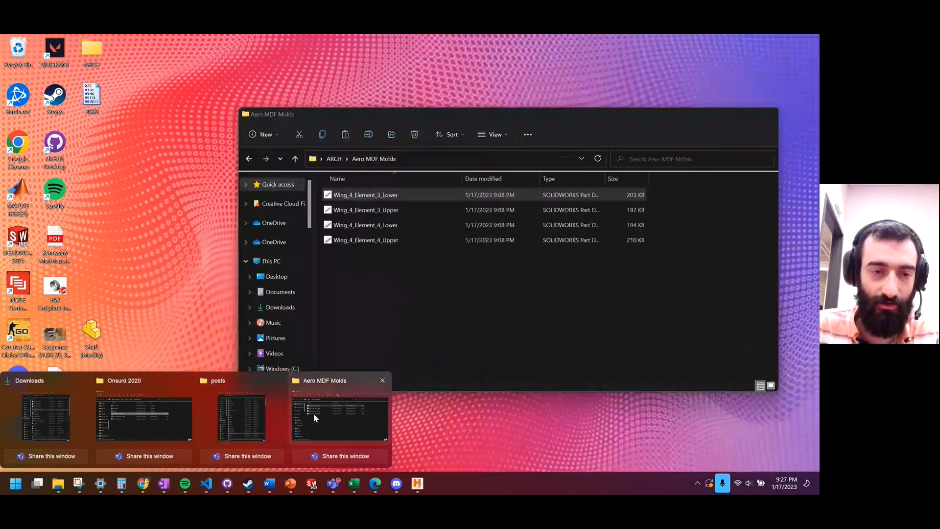
pyautogui.click(130, 419)
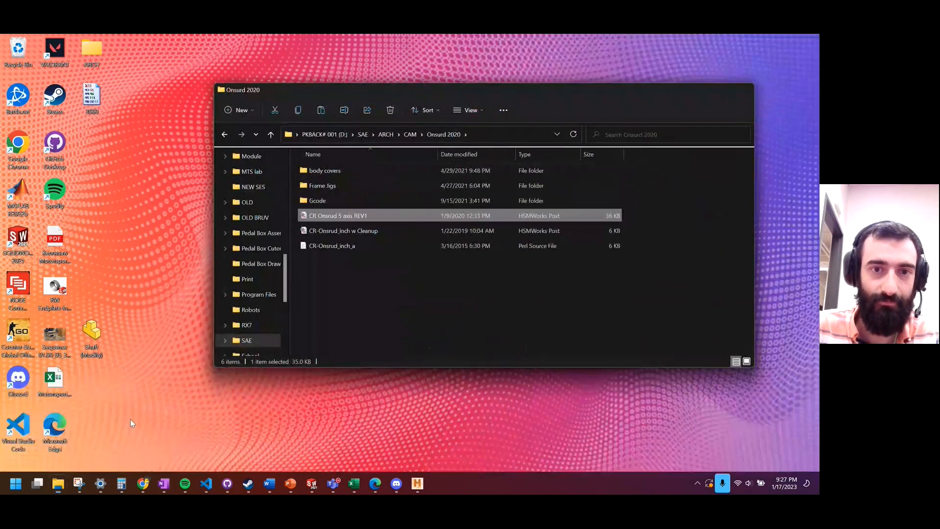
pyautogui.doubleClick(325, 200)
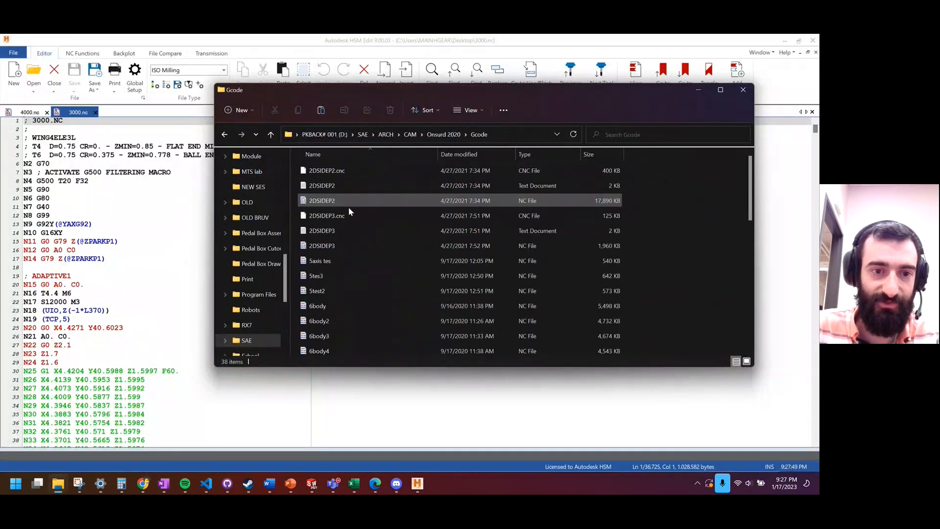
pyautogui.doubleClick(349, 306)
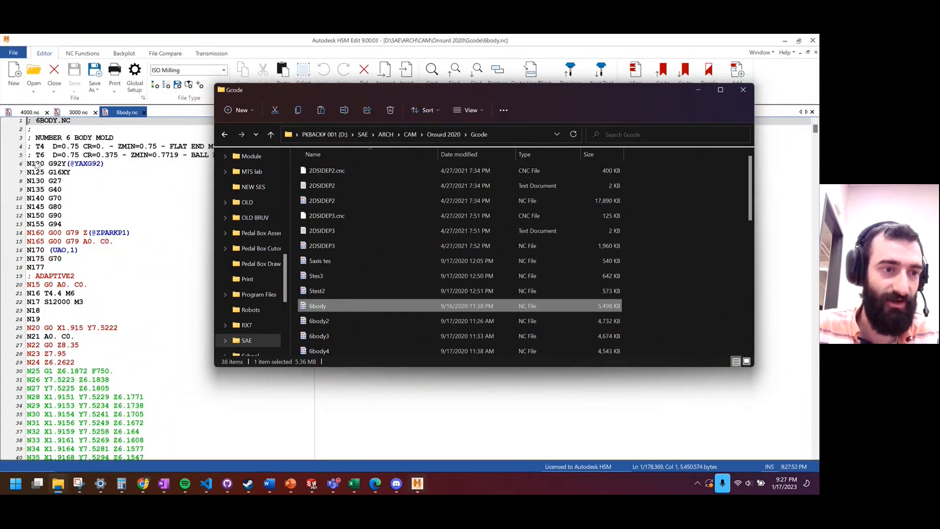
# - Replace header lines N2 through N14 in 3000.nc with the N120 to N177 block copied from 6body.nc
pyautogui.click(47, 268)
pyautogui.moveTo(51, 270); pyautogui.dragTo(27, 165)
pyautogui.hotkey('ctrl', 'c')
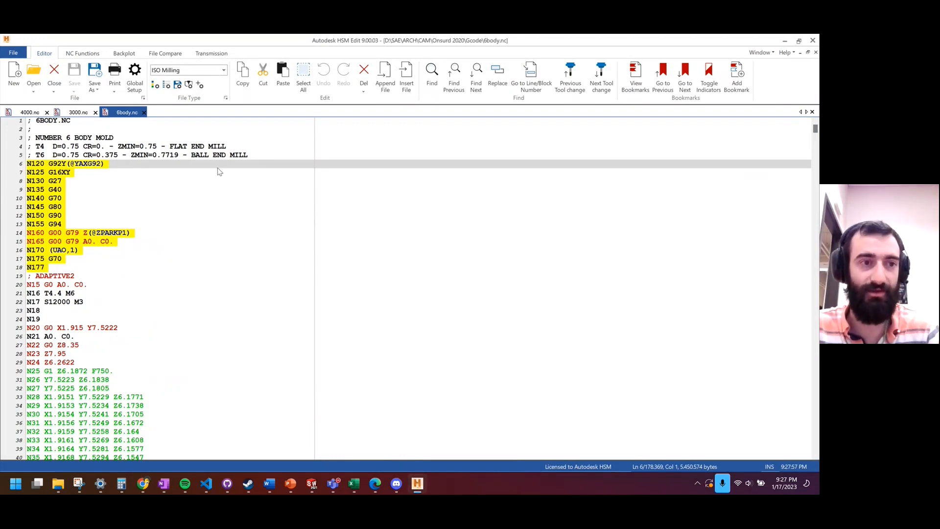
pyautogui.click(76, 111)
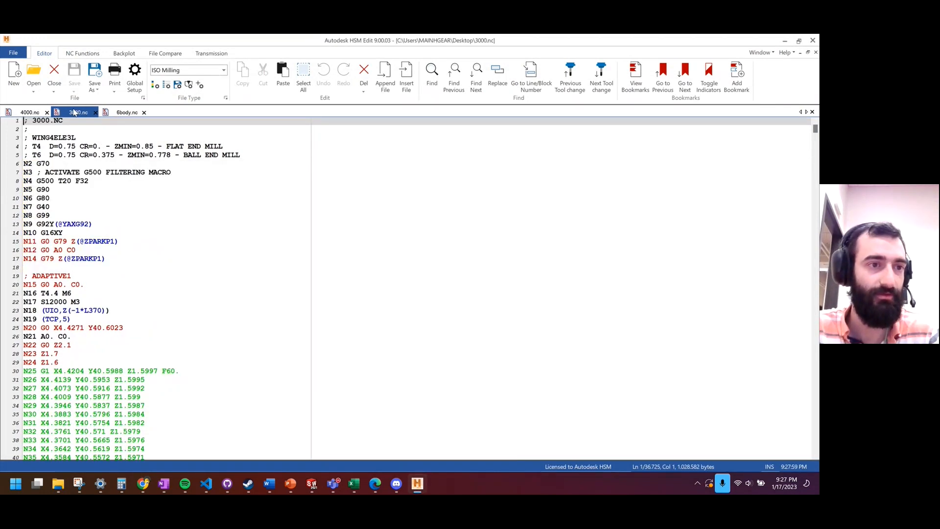
pyautogui.moveTo(111, 264); pyautogui.dragTo(5, 164)
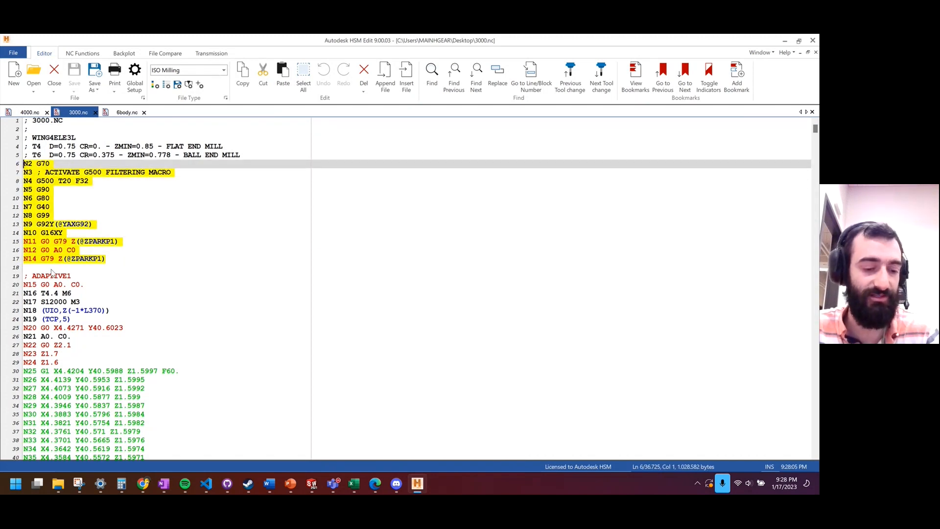
pyautogui.hotkey('ctrl', 'v')
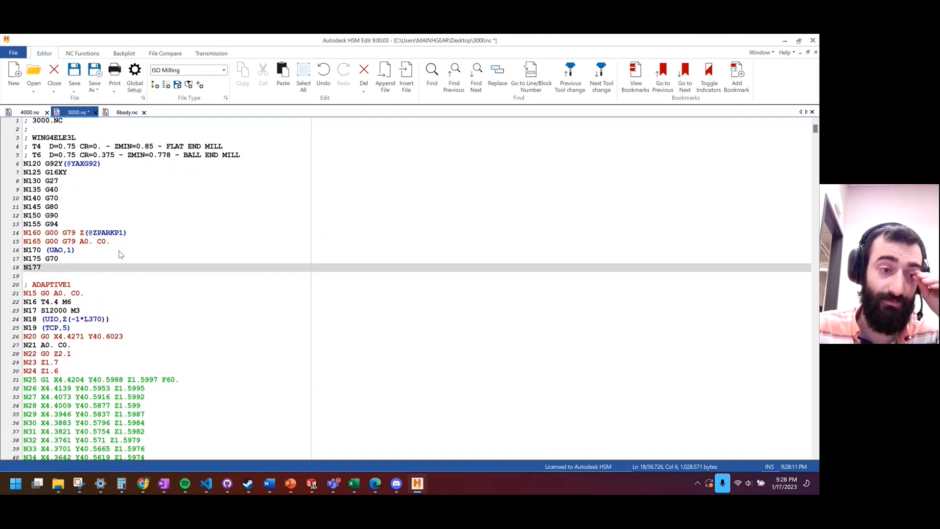
# - Delete the UIO command on line N18 and the TCP command on line N19, keeping the line numbers
pyautogui.moveTo(43, 318); pyautogui.dragTo(111, 319)
pyautogui.press('Delete')
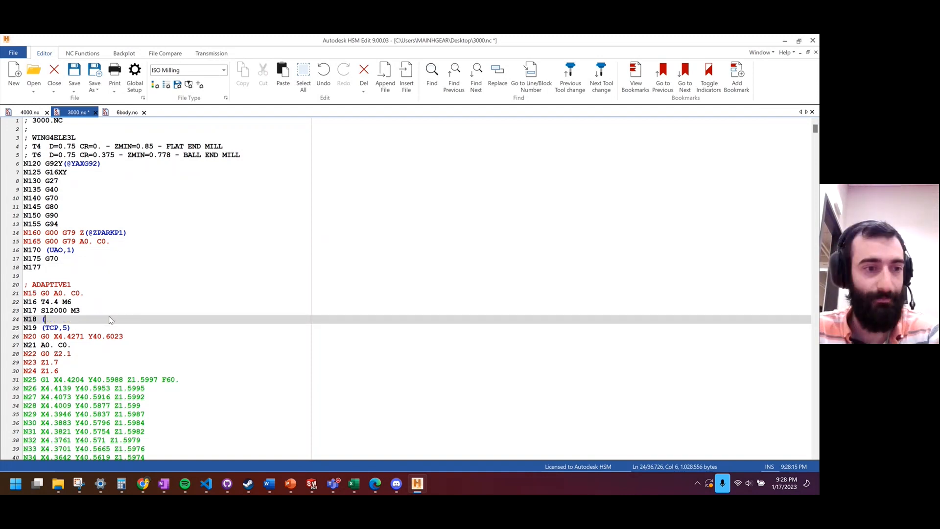
pyautogui.moveTo(42, 327); pyautogui.dragTo(74, 327)
pyautogui.press('Delete')
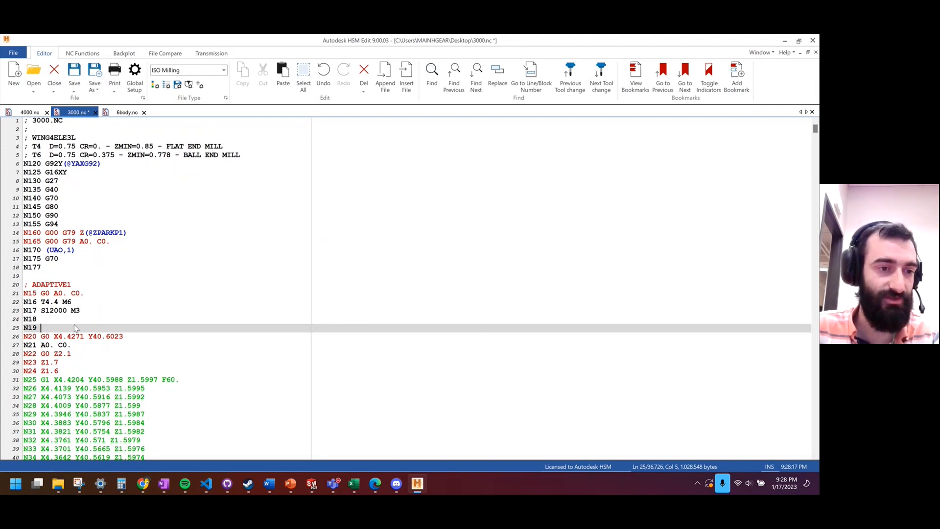
# - Search the 3000.nc program for "tpc"
pyautogui.scroll(-6, 107, 308)
pyautogui.scroll(6, 122, 298)
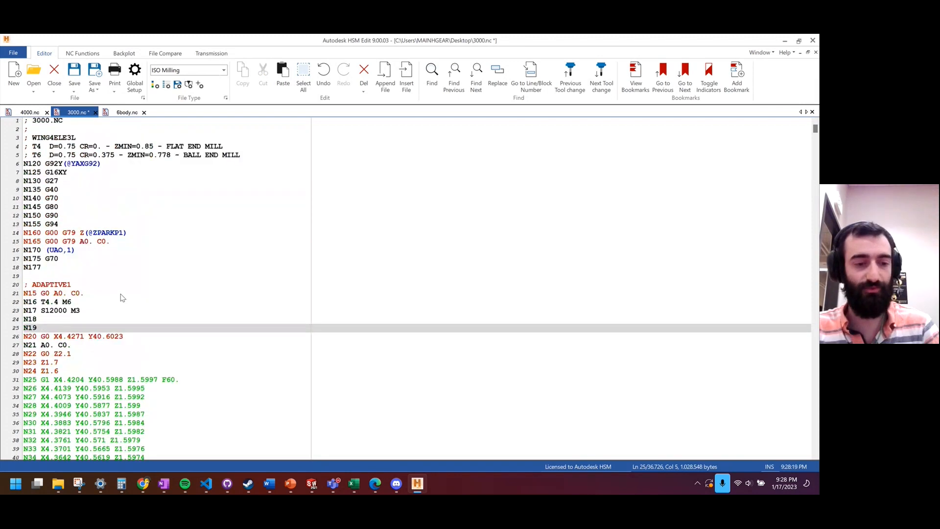
pyautogui.hotkey('ctrl', 'f')
pyautogui.write('t')
pyautogui.press('Return')
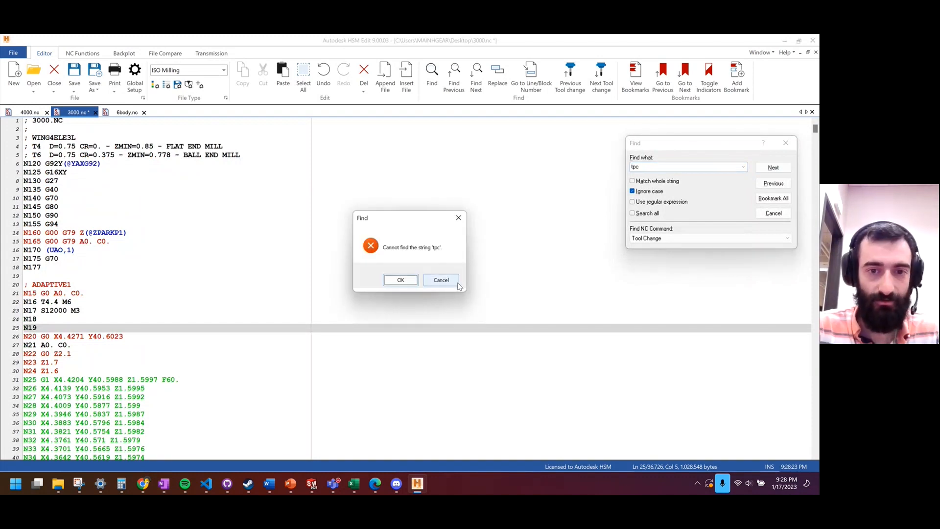
pyautogui.click(441, 279)
# - Search the 3000.nc program for "uio"
pyautogui.click(654, 163)
pyautogui.moveTo(654, 164); pyautogui.dragTo(589, 168)
pyautogui.write('u')
pyautogui.press('Return')
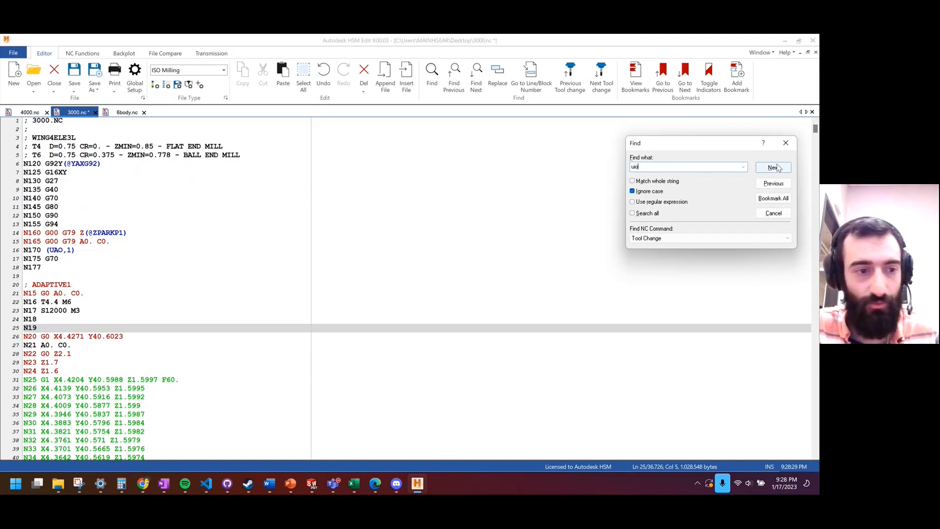
# - Delete the TCP command on line N23457 and the UIO command on line N23458, keeping the line numbers
pyautogui.click(72, 277)
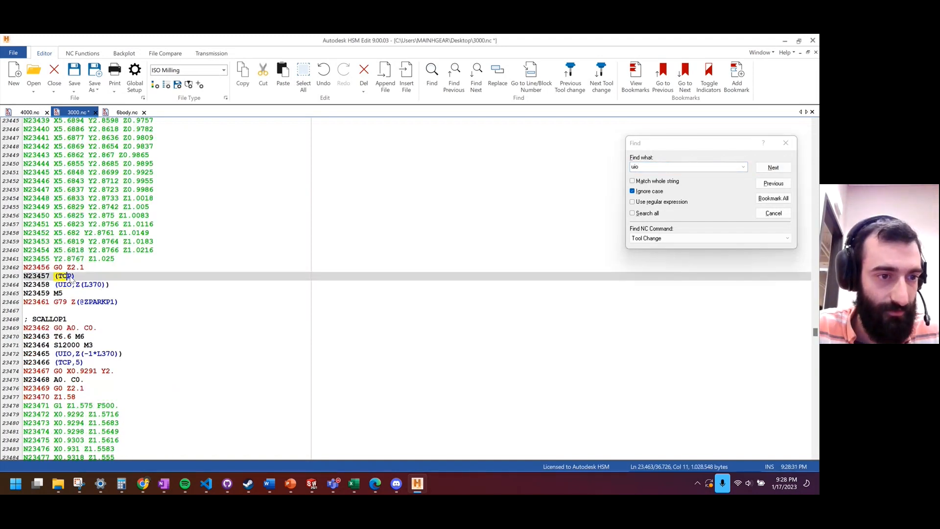
pyautogui.press('Delete')
pyautogui.press('BackSpace')
pyautogui.press('BackSpace')
pyautogui.press('BackSpace')
pyautogui.press('BackSpace')
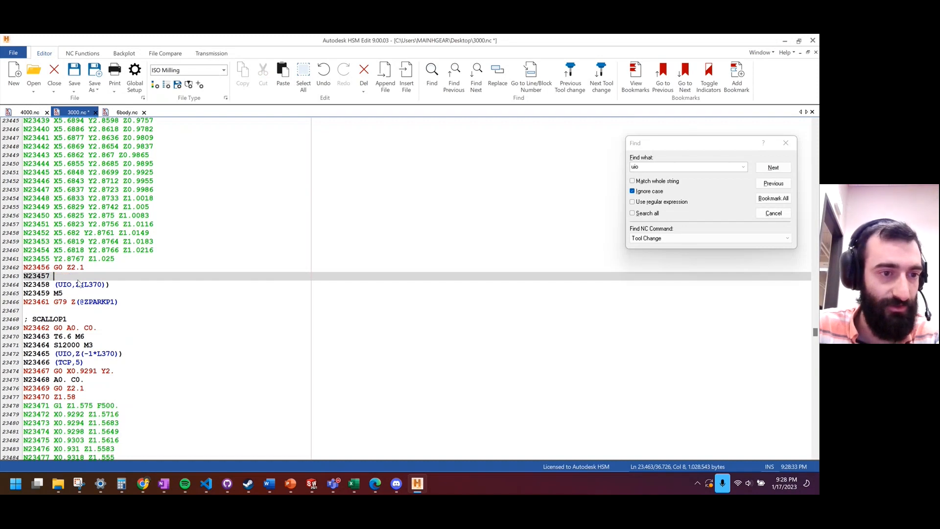
pyautogui.click(57, 286)
pyautogui.moveTo(57, 284); pyautogui.dragTo(53, 284)
pyautogui.press('Delete')
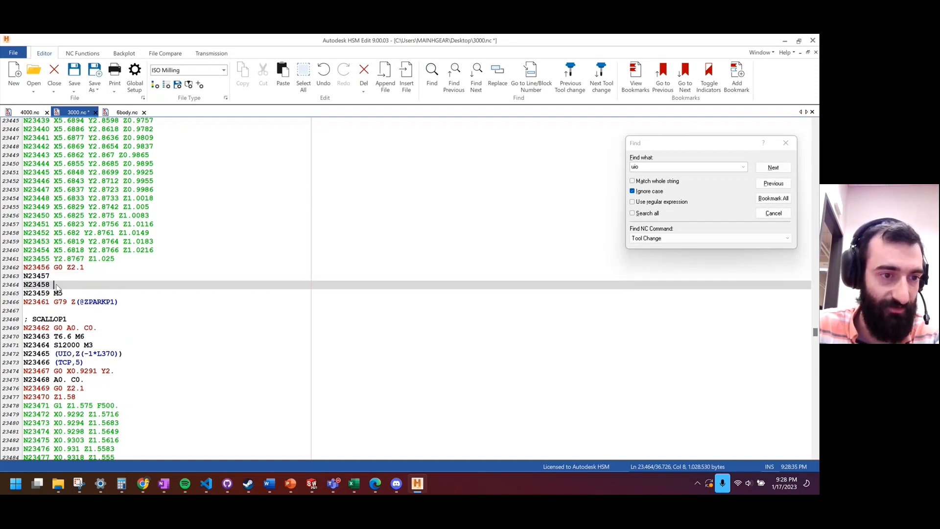
# - Delete the UIO command on line N23465 and the TCP,5 command on line N23466 under SCALLOP1, keeping the line numbers
pyautogui.moveTo(124, 354); pyautogui.dragTo(54, 362)
pyautogui.press('Delete')
pyautogui.press('Delete')
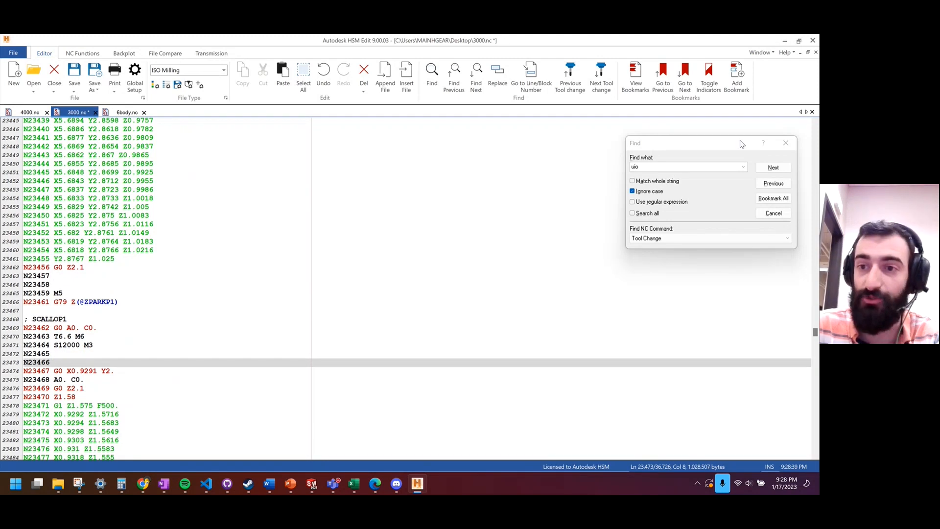
# - Find the next "uio" occurrence, delete the commands on lines N36711 and N36712, and check for further matches before ending the search
pyautogui.click(773, 167)
pyautogui.moveTo(110, 389); pyautogui.dragTo(54, 380)
pyautogui.press('Delete')
pyautogui.press('Delete')
pyautogui.click(773, 168)
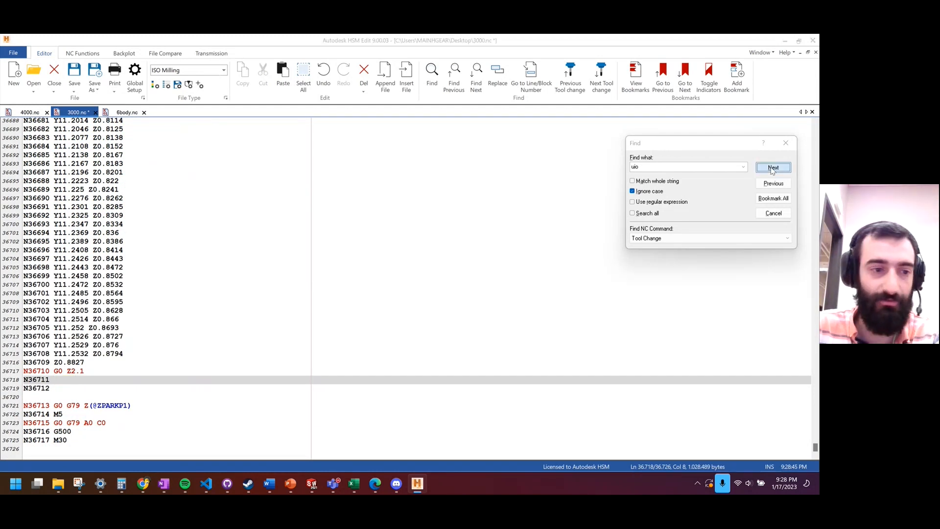
pyautogui.click(442, 279)
pyautogui.click(786, 142)
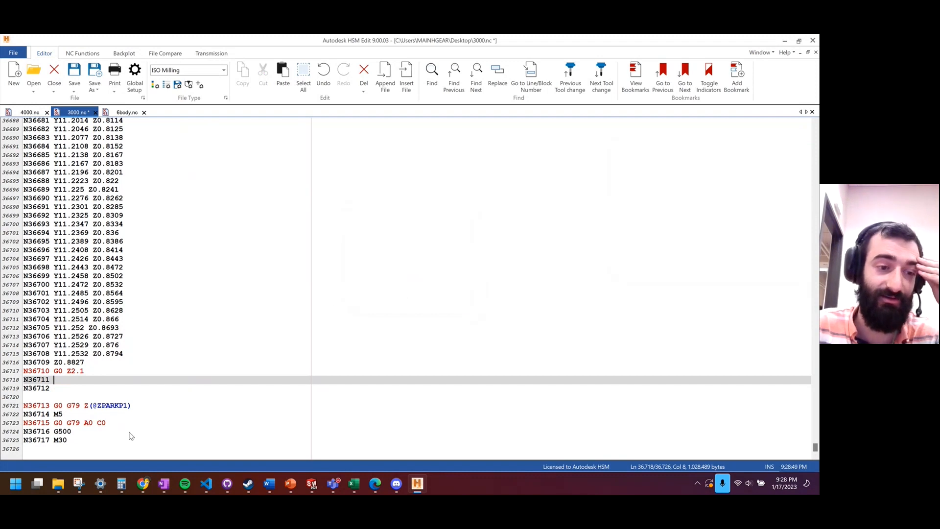
# - Save the edited 3000.nc program and return to its header lines
pyautogui.scroll(20, 709, 289)
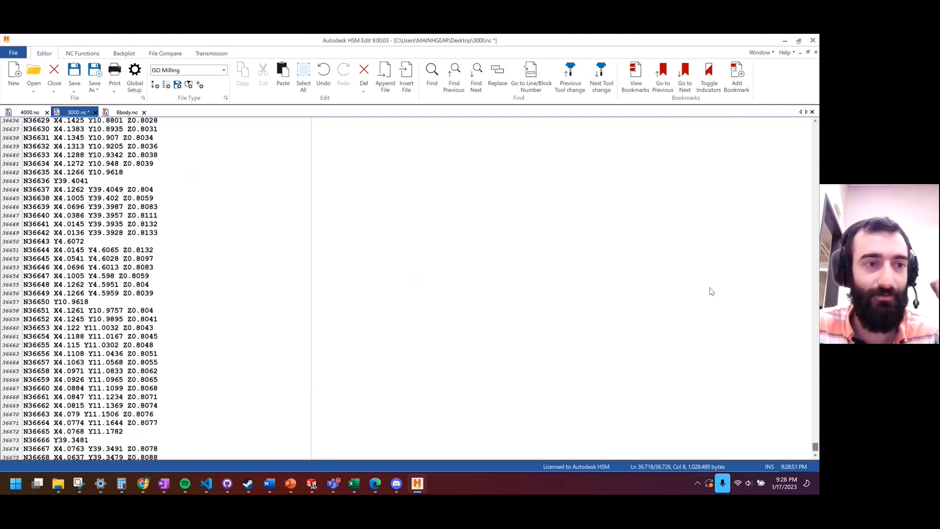
pyautogui.hotkey('ctrl', 's')
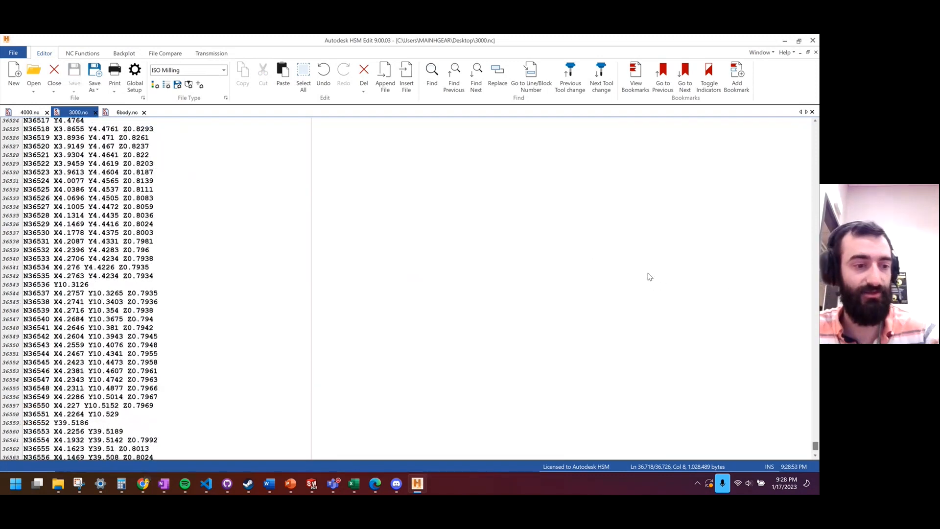
pyautogui.moveTo(815, 446); pyautogui.dragTo(805, 119)
pyautogui.click(106, 173)
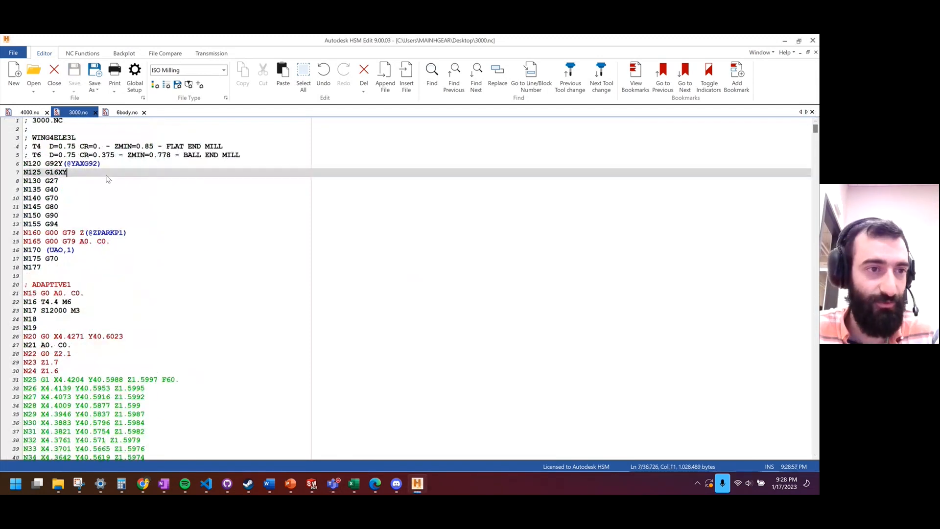
pyautogui.click(75, 128)
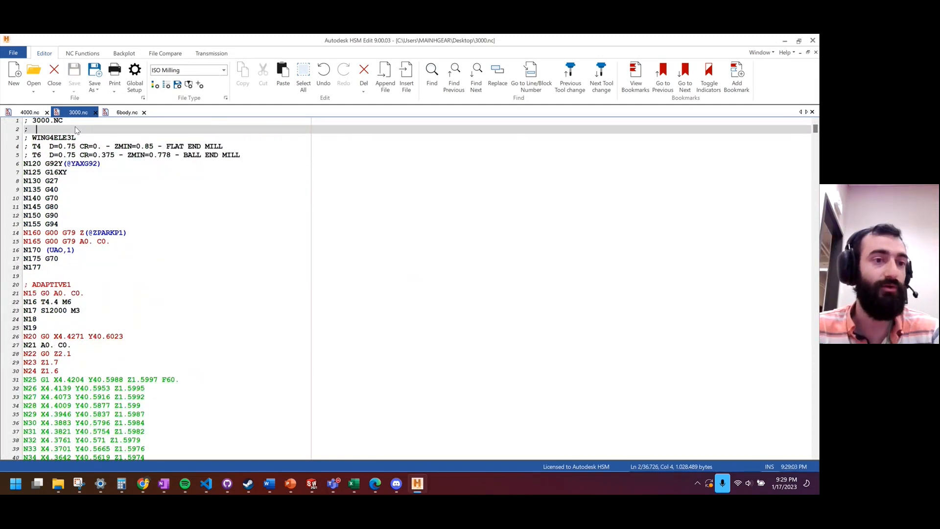
# - Save a copy of the program as 3000 on the Desktop in ISO Milling format, replacing the existing file
pyautogui.click(98, 87)
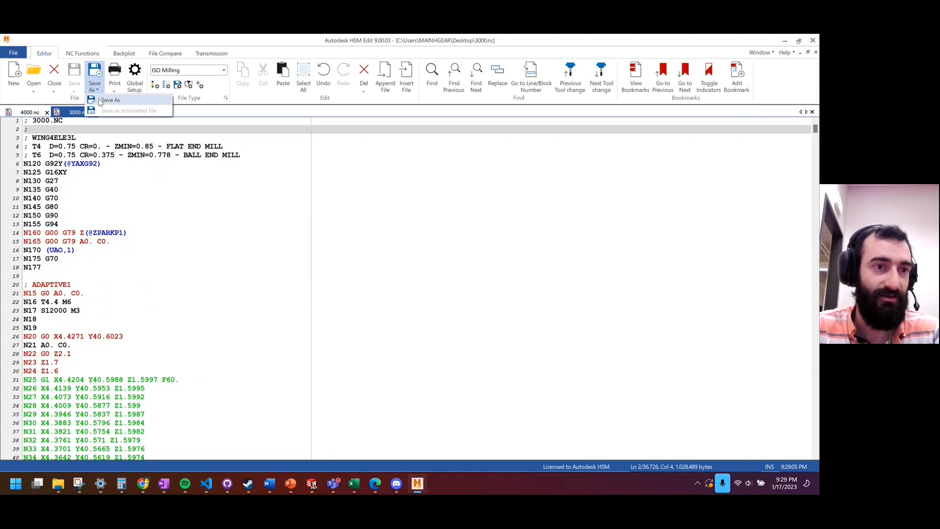
pyautogui.click(105, 103)
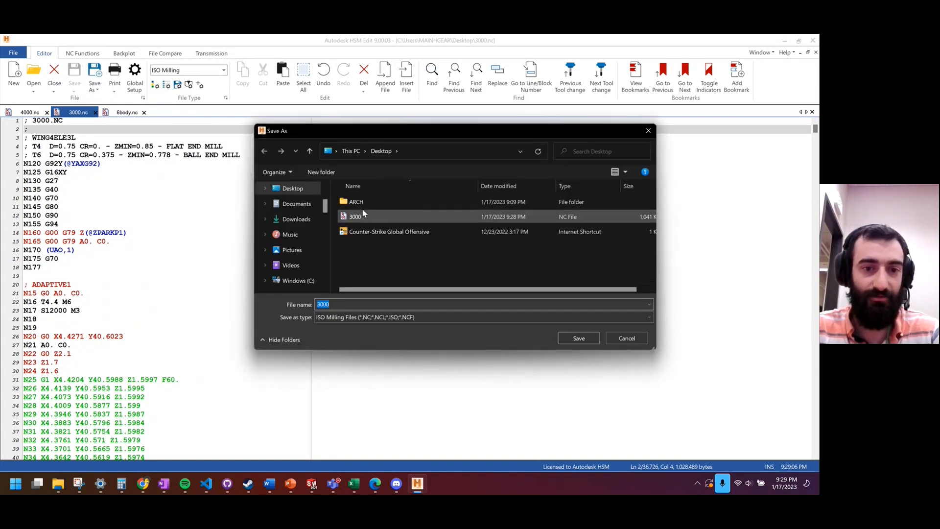
pyautogui.click(570, 339)
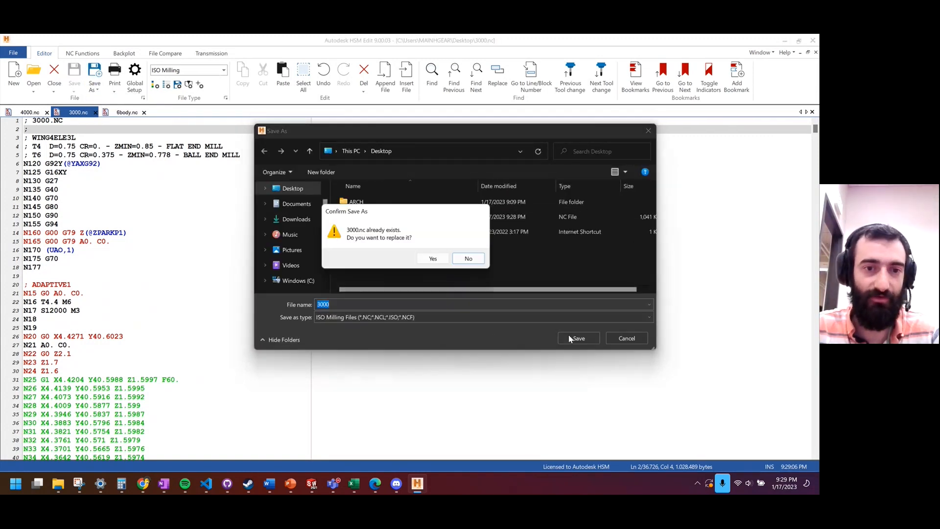
pyautogui.click(434, 259)
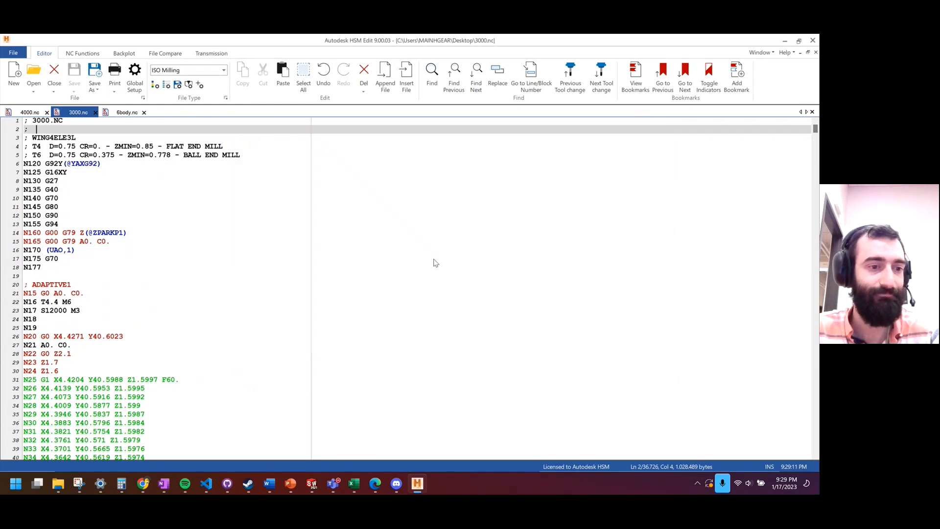